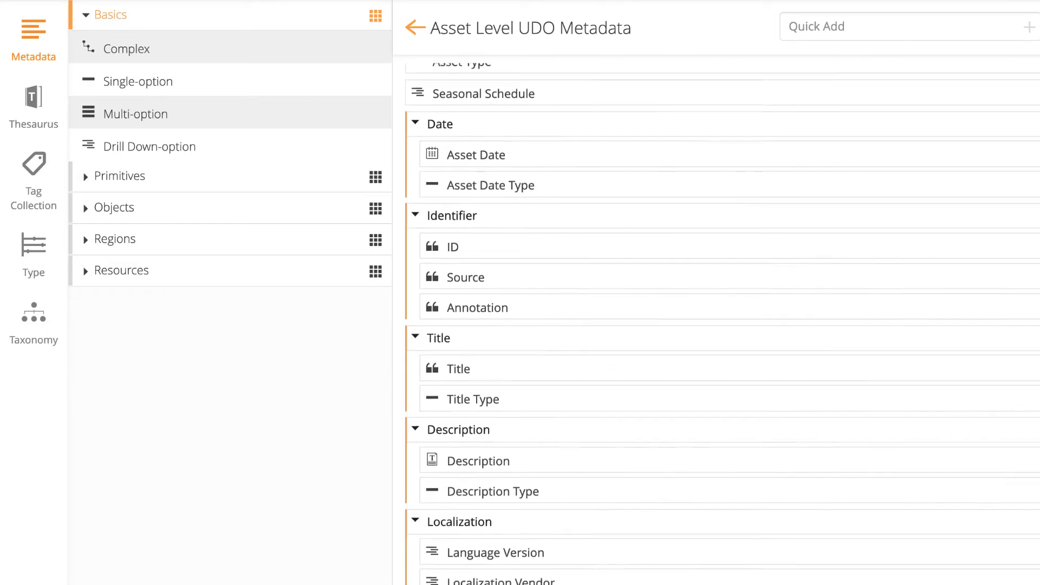
scroll(722, 320, down, 1)
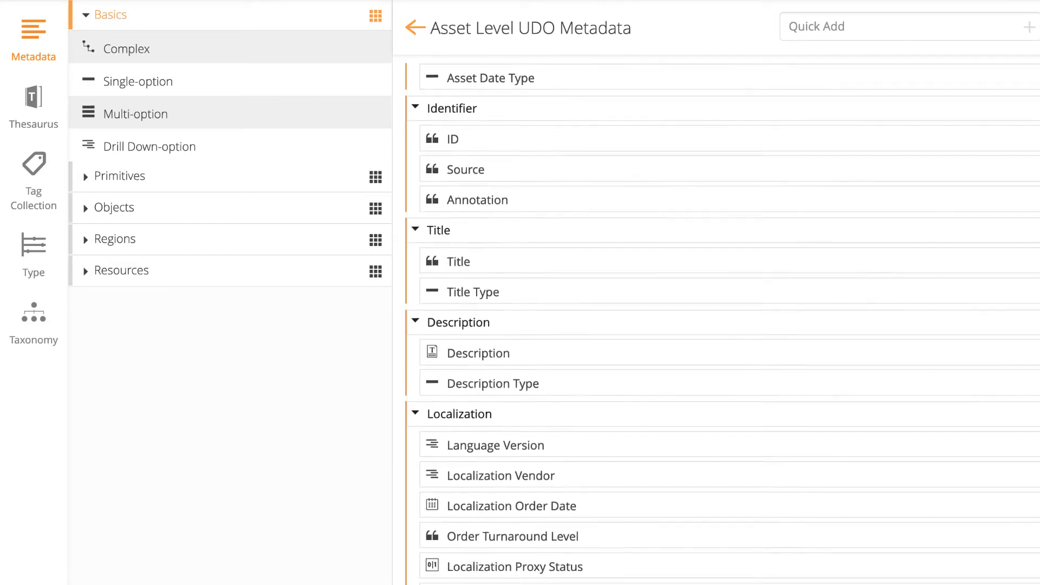
scroll(723, 319, up, 5)
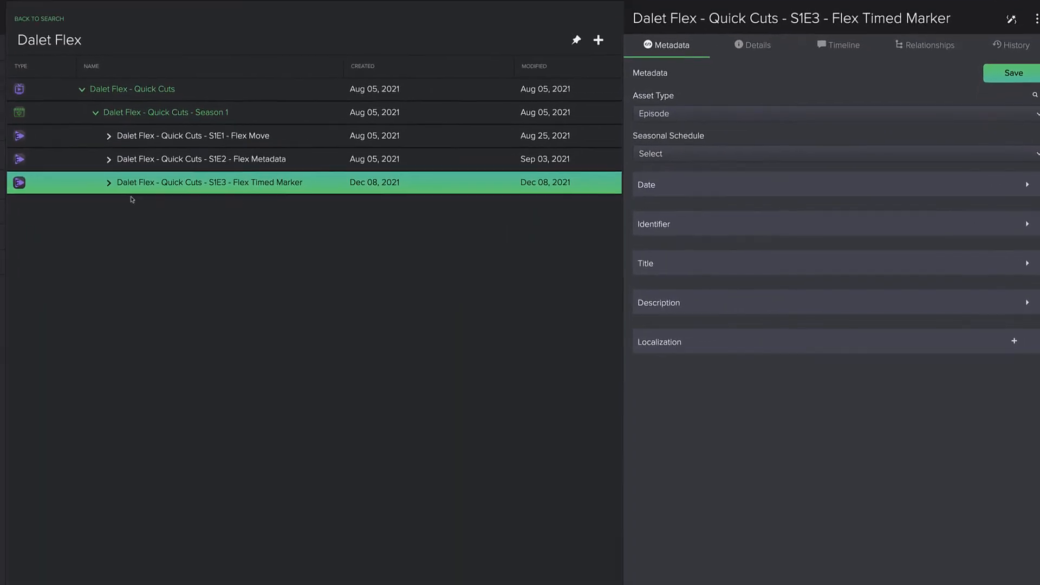
Expand the S1E3 Flex Timed Marker episode and its English Version in the Dalet Flex hierarchy
click(102, 182)
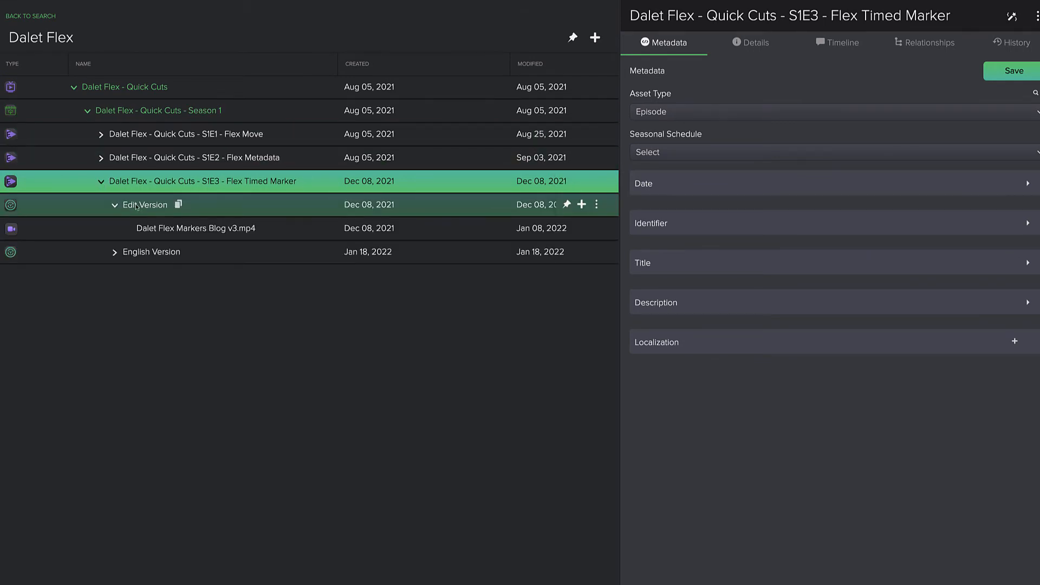
click(152, 259)
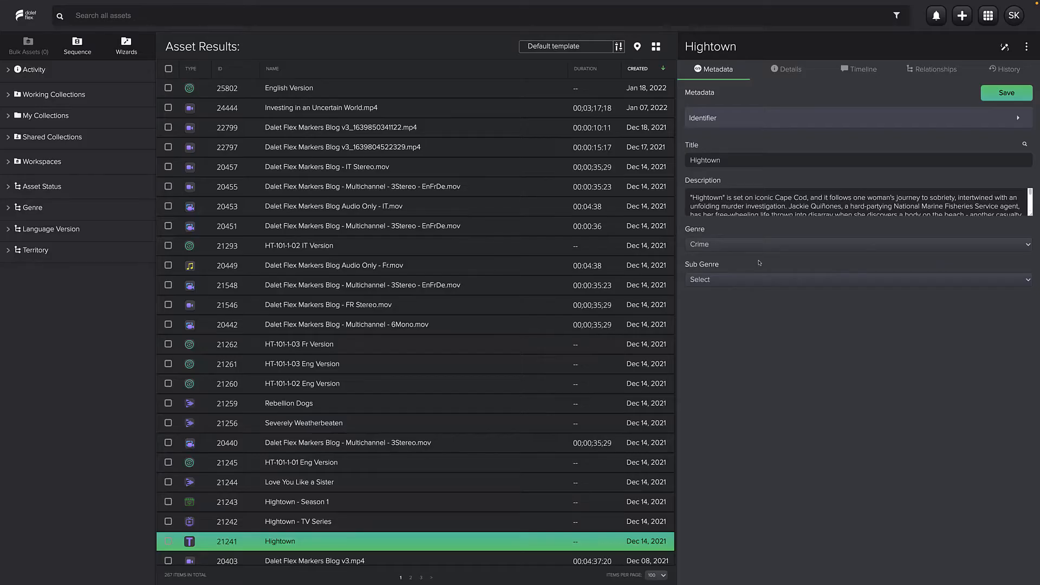
Filter the asset results to titles and expand the Dalet Flex title through Quick Cuts and Season 1 down to the S1E3 episode
click(191, 68)
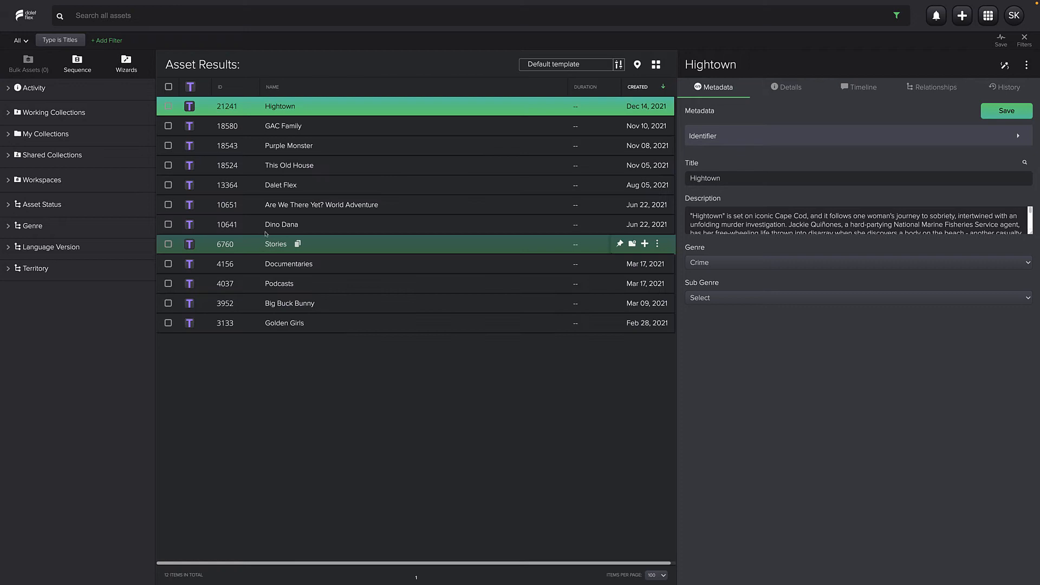
double_click(279, 185)
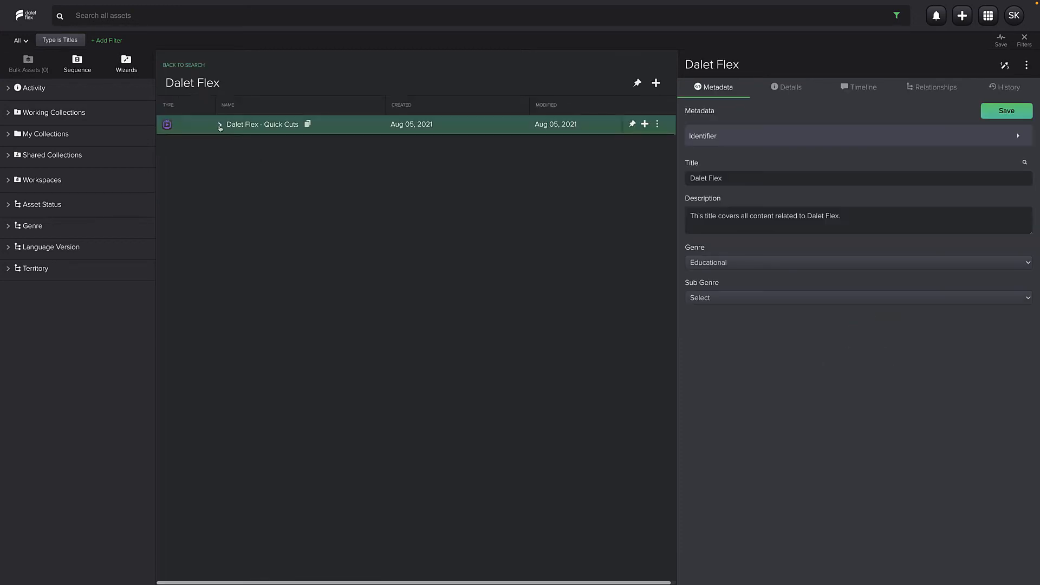
click(221, 125)
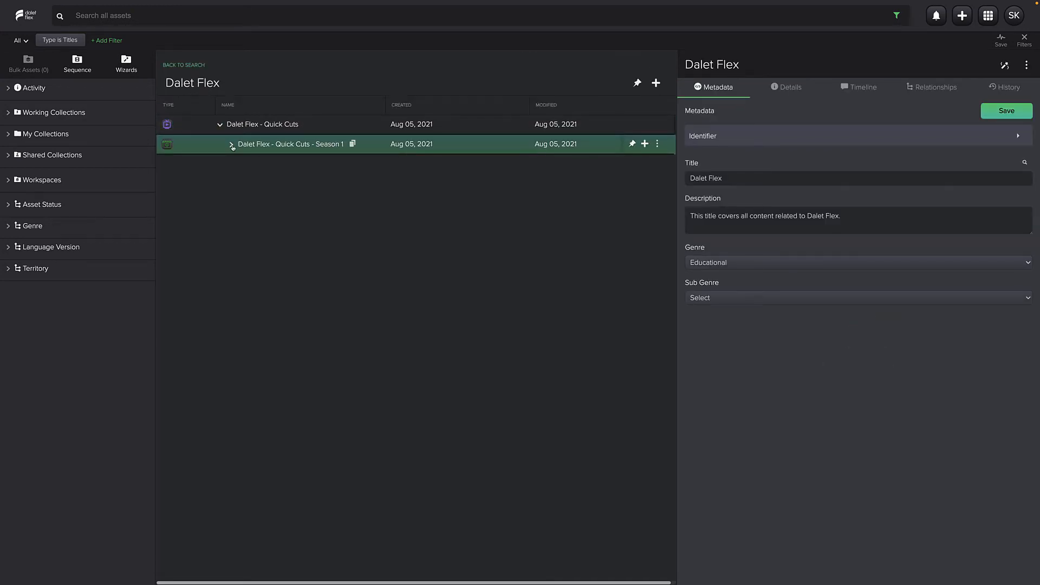
click(232, 144)
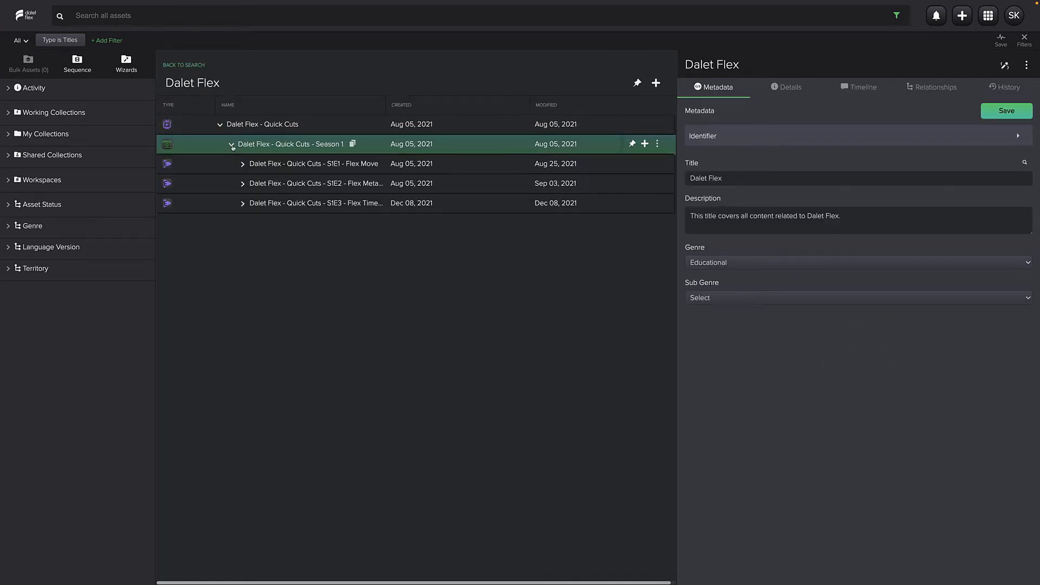
click(243, 204)
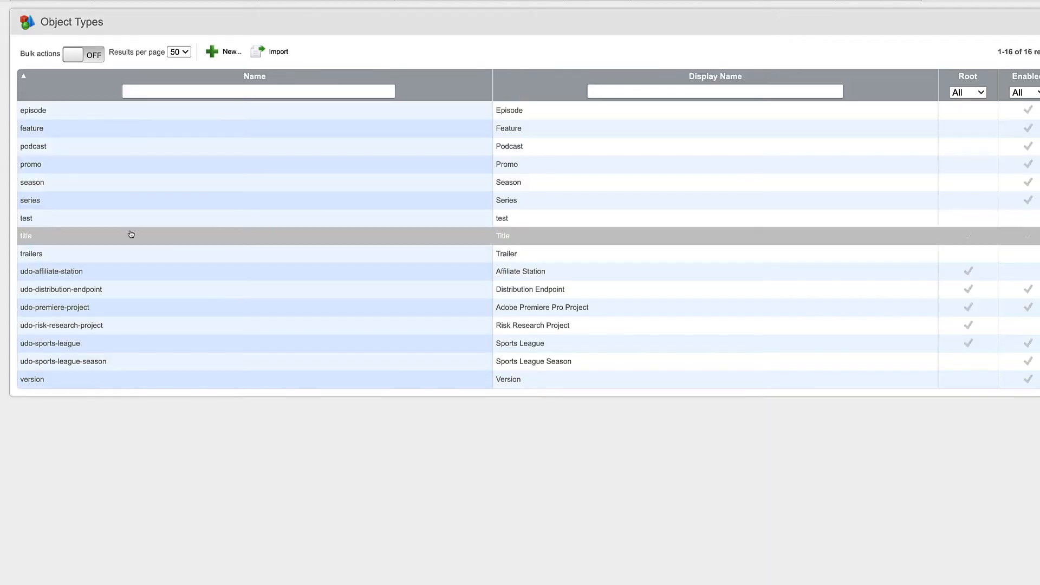
Examine the data definition assigned to the title object type and return to the object types list
click(130, 236)
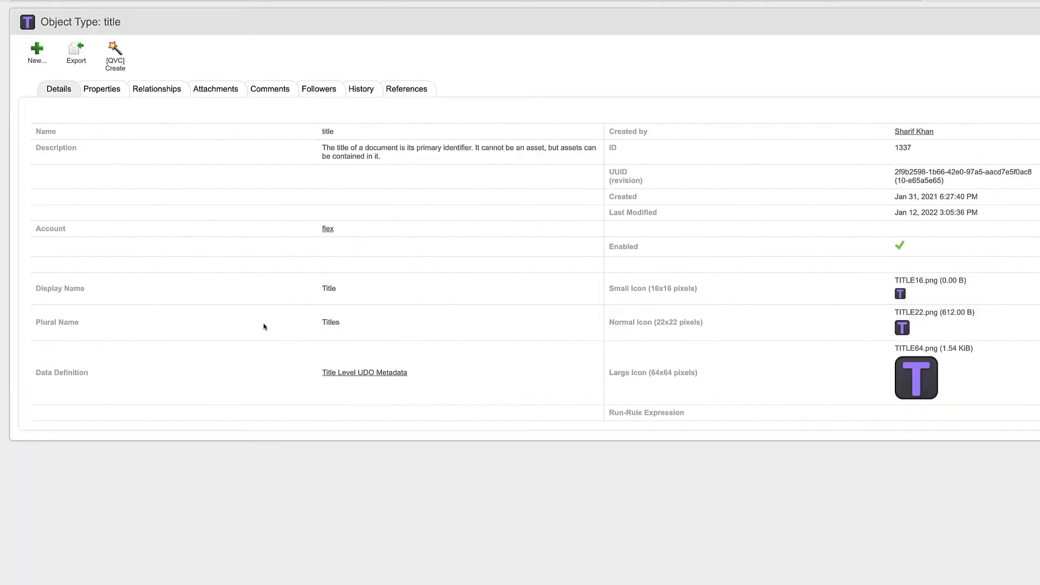
drag(319, 373, 375, 386)
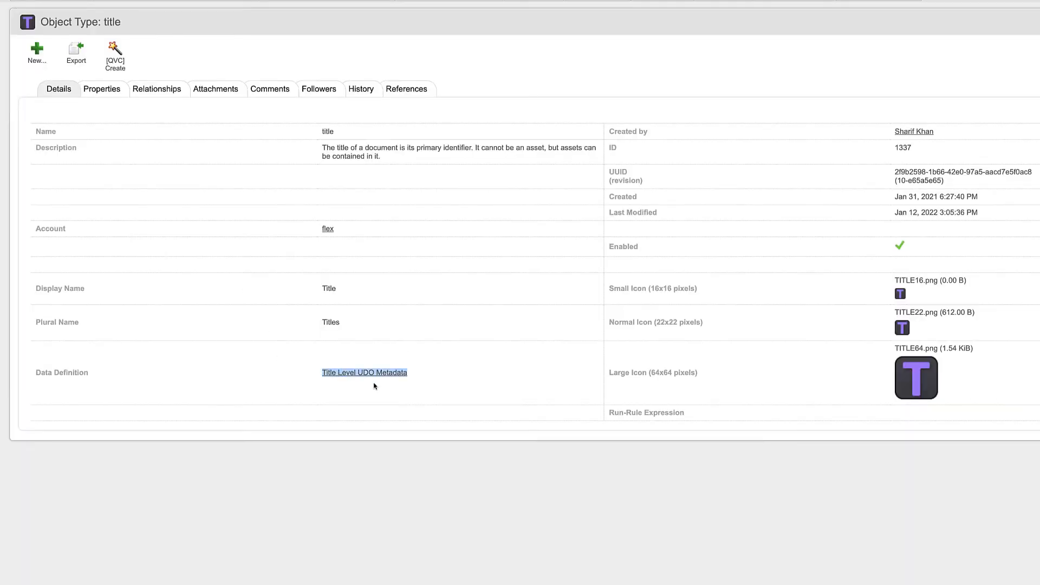
click(411, 389)
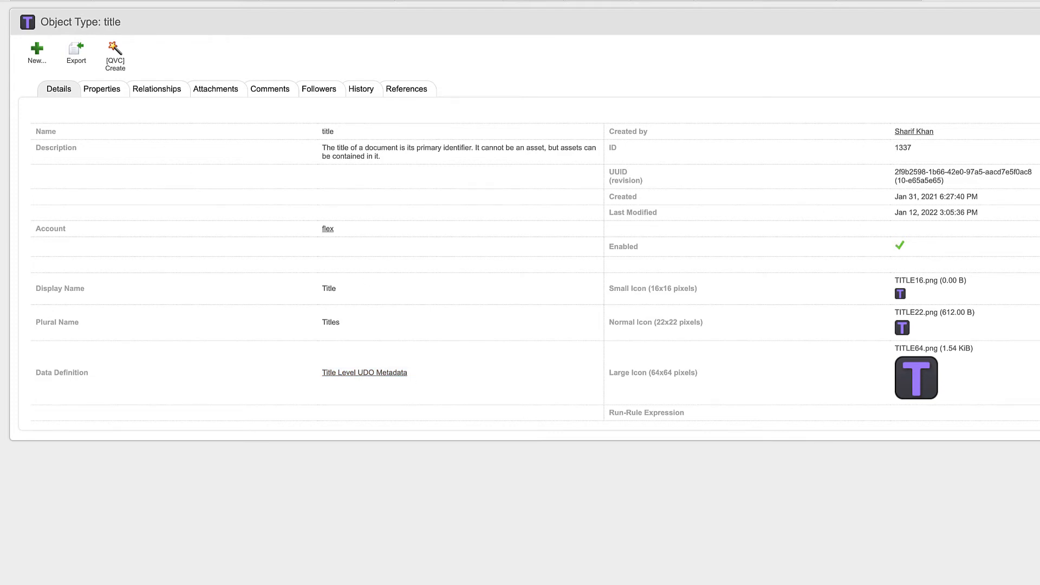
key(alt+Left)
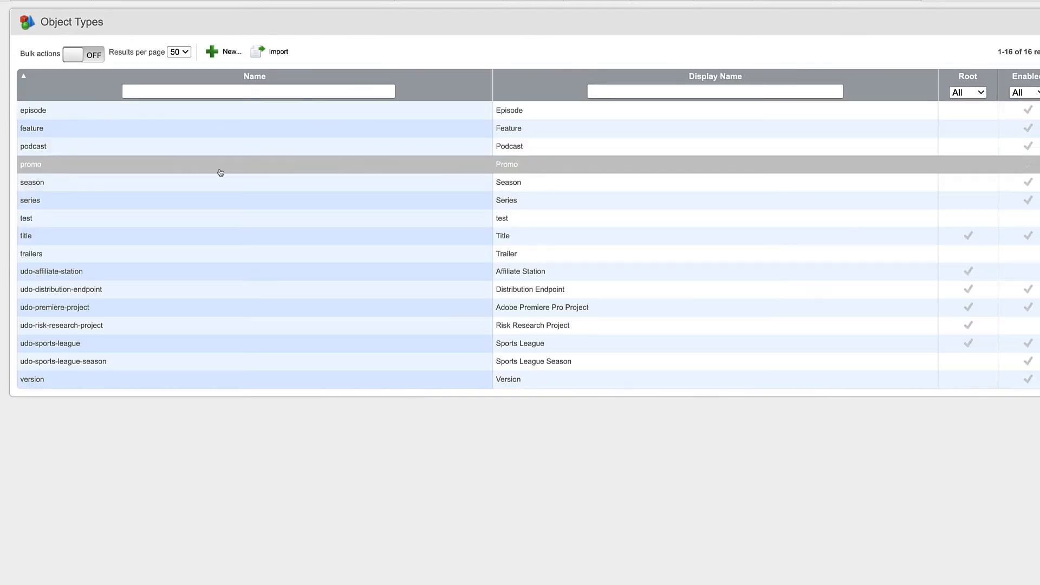
Examine the series object type's parent and data definition, return to the list and open the season object type
click(177, 200)
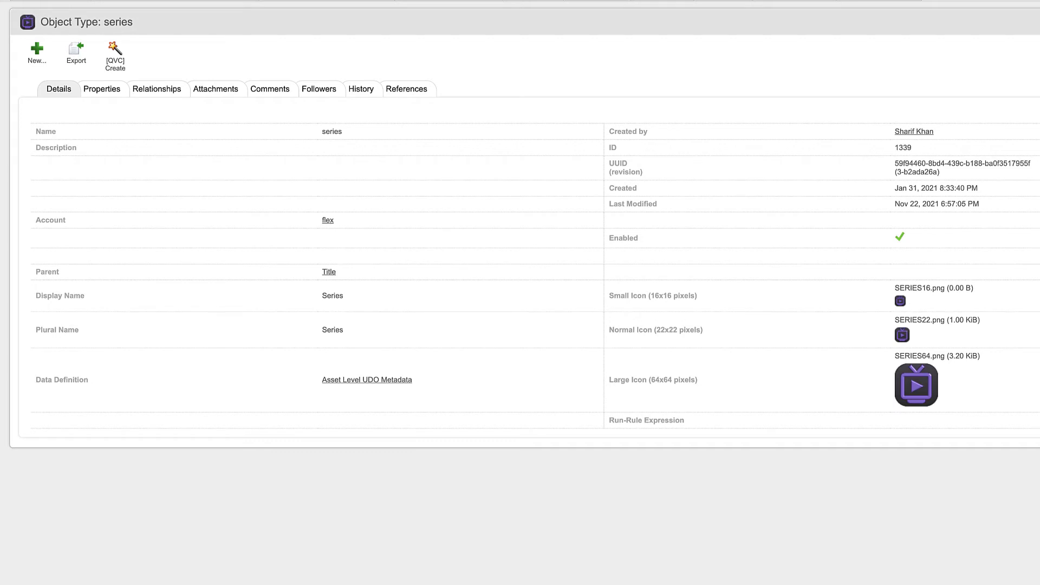
key(alt+Left)
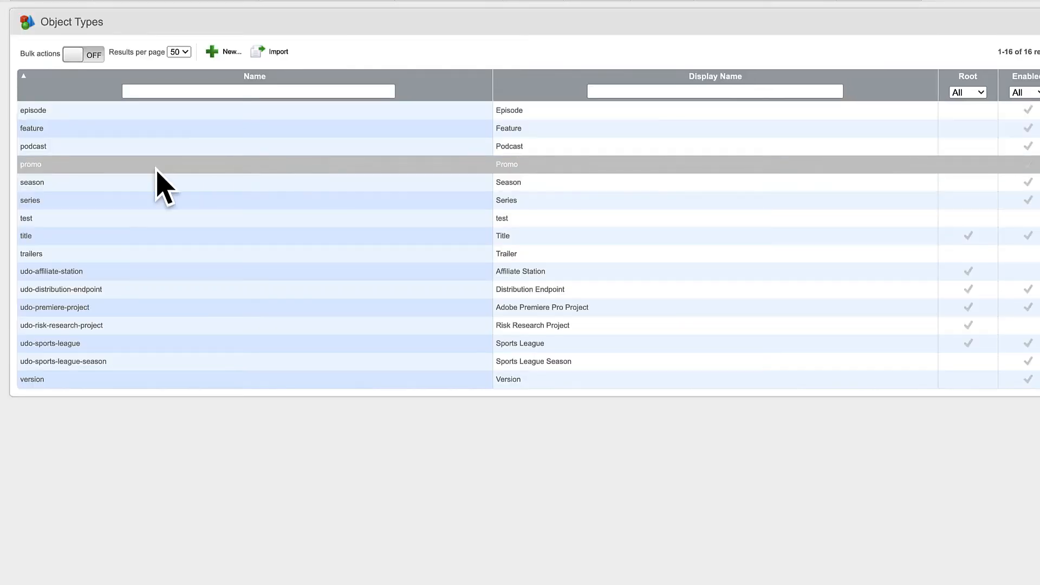
click(92, 186)
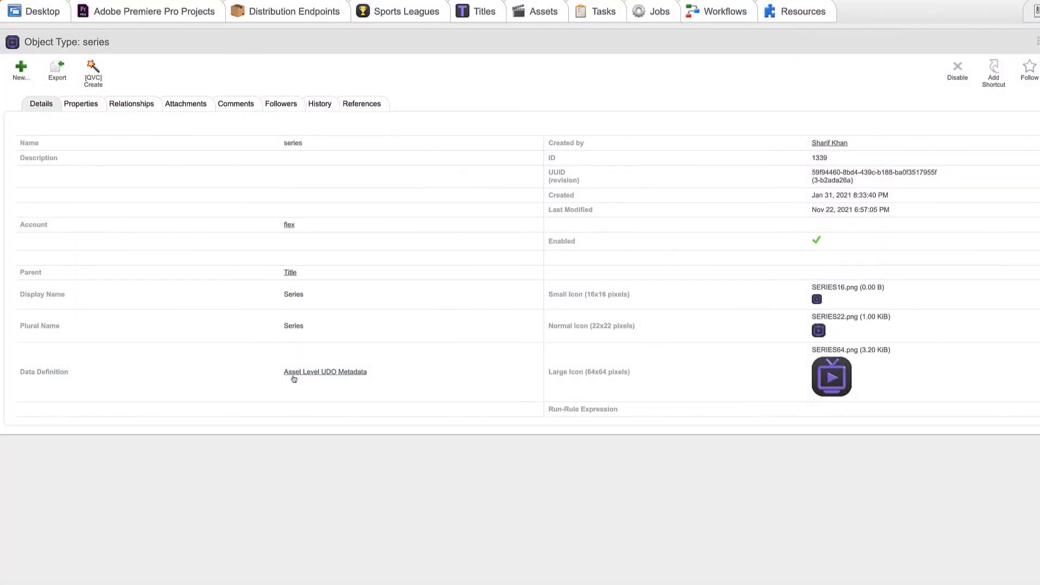
Open the Asset Level UDO Metadata definition from the series object type and look through its fields
click(310, 372)
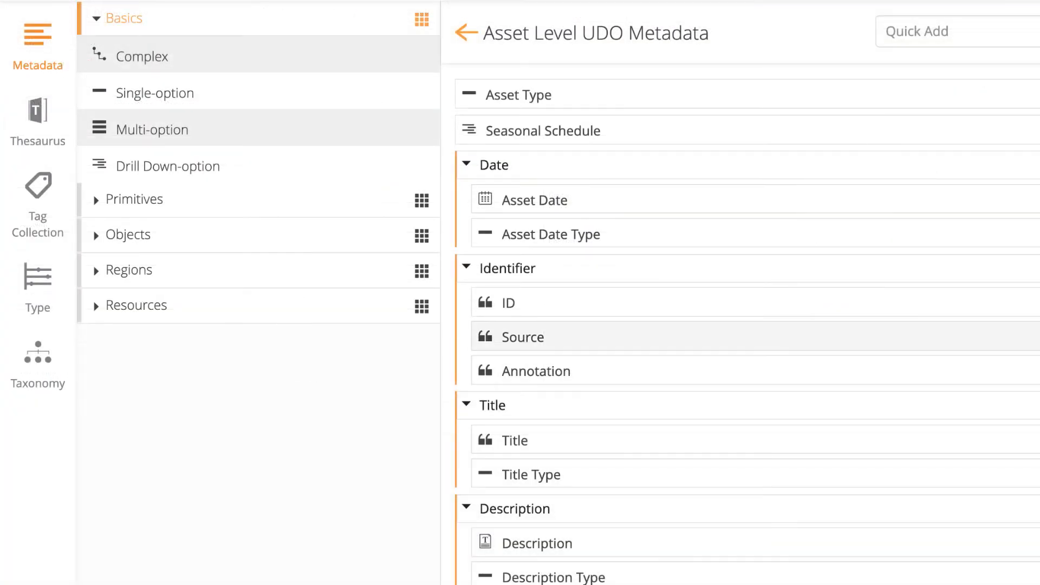
scroll(748, 325, down, 3)
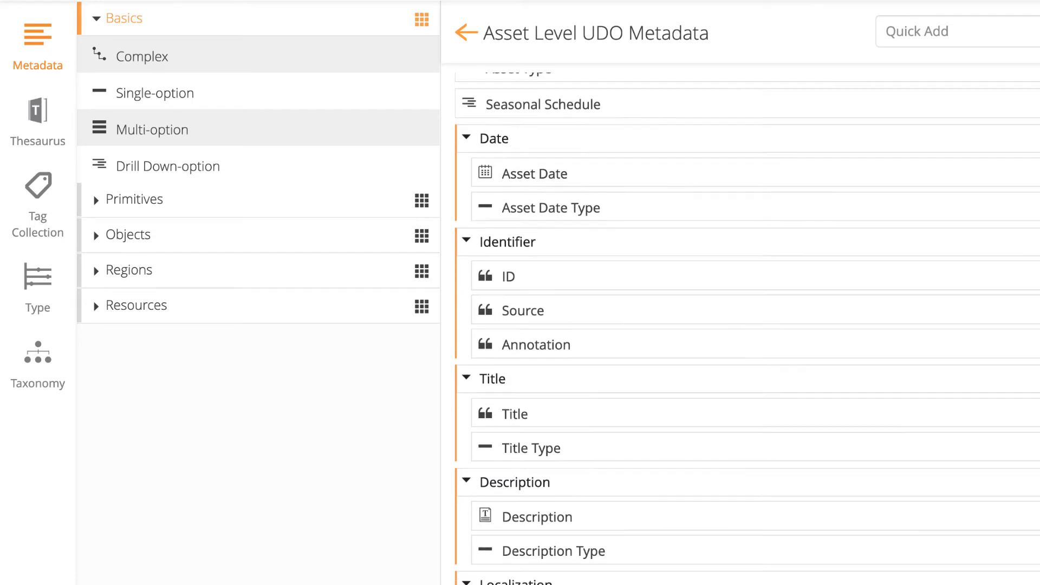
scroll(748, 329, down, 1)
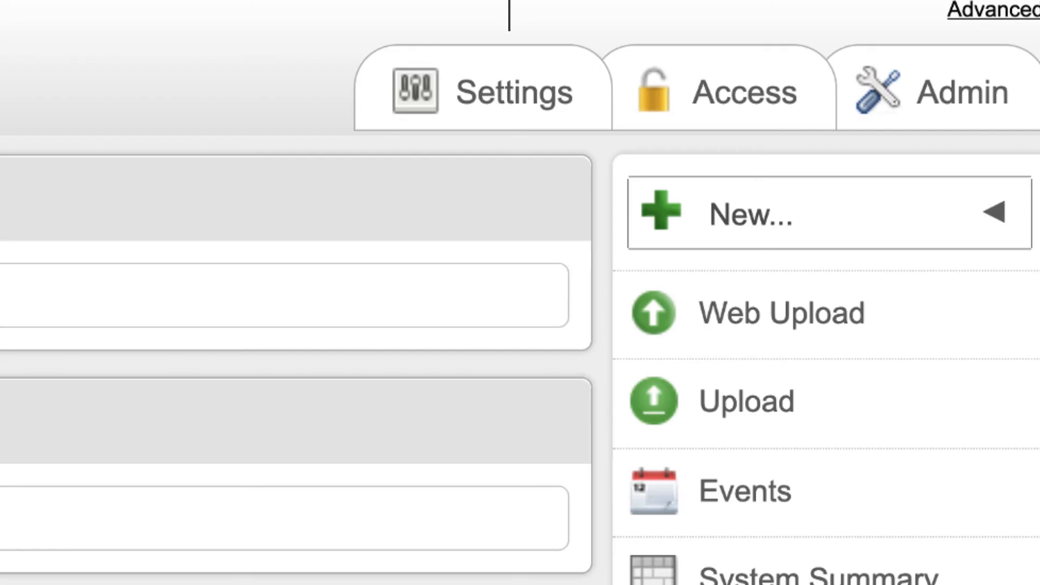
Start a new object type named series with description "description", display and plural names Series, and data definition Asset Level UDO Metadata
click(753, 217)
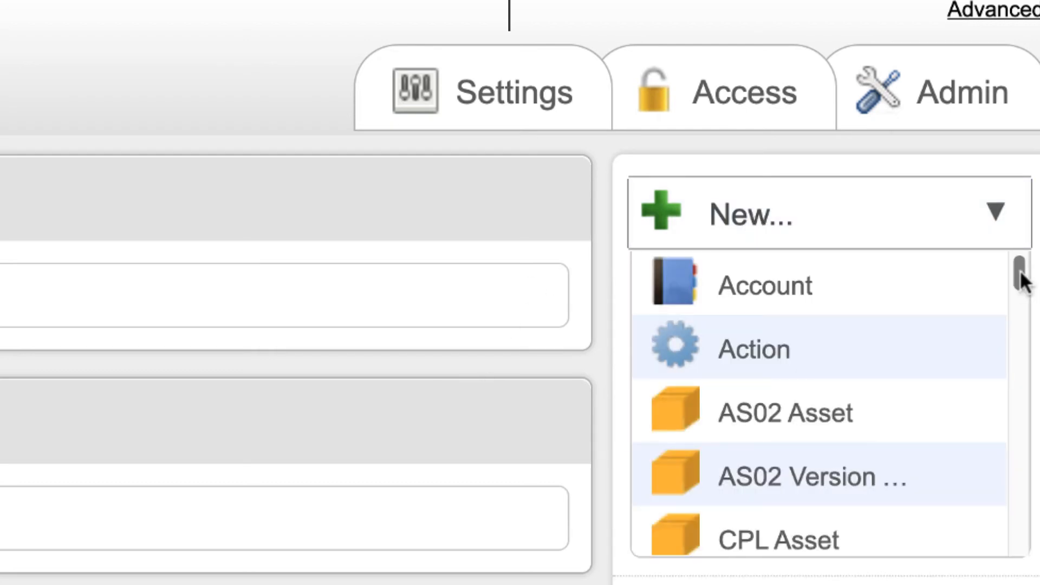
drag(1019, 270, 1019, 402)
click(794, 355)
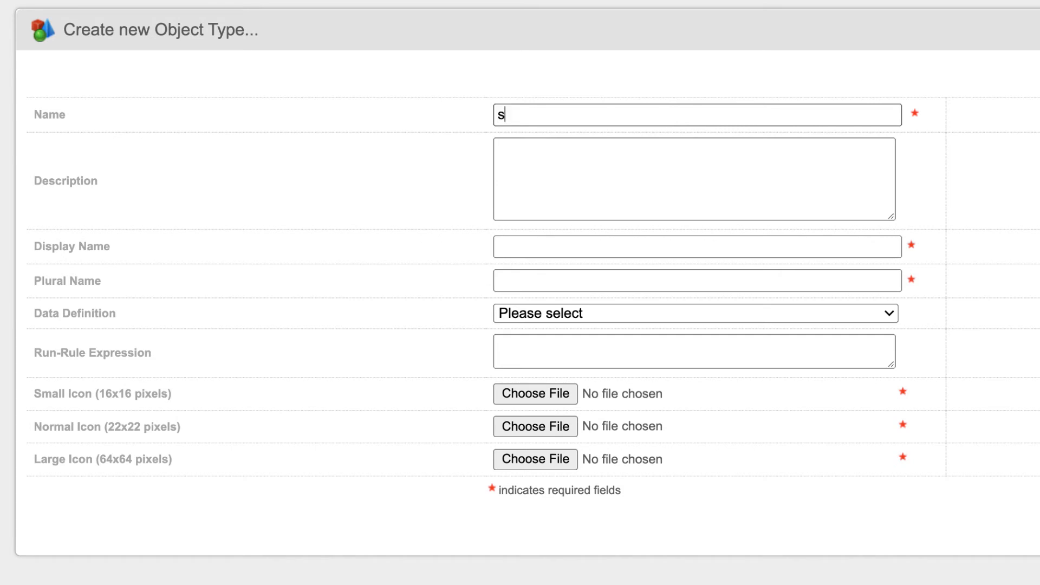
click(650, 156)
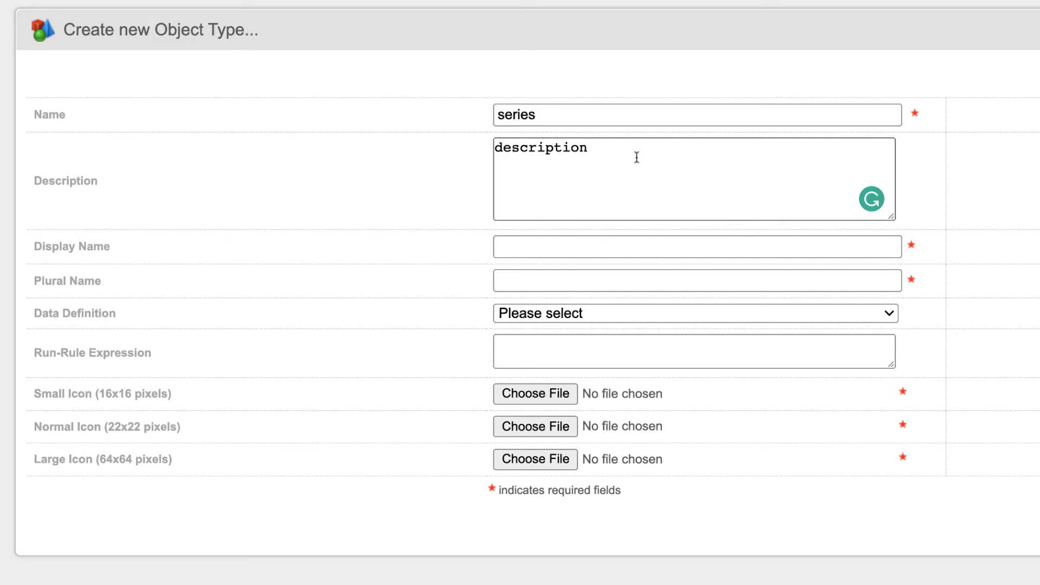
click(611, 247)
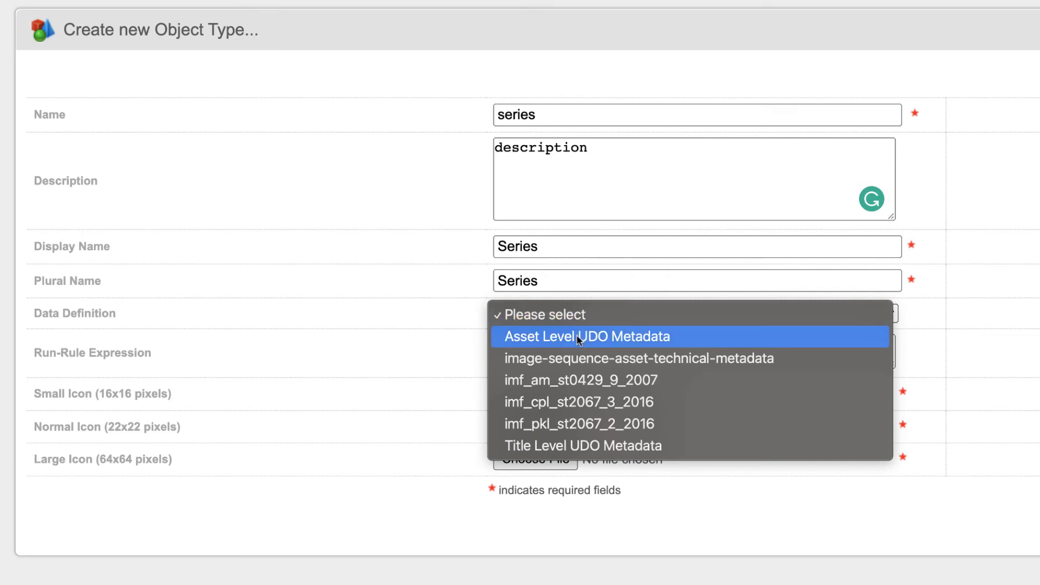
click(578, 336)
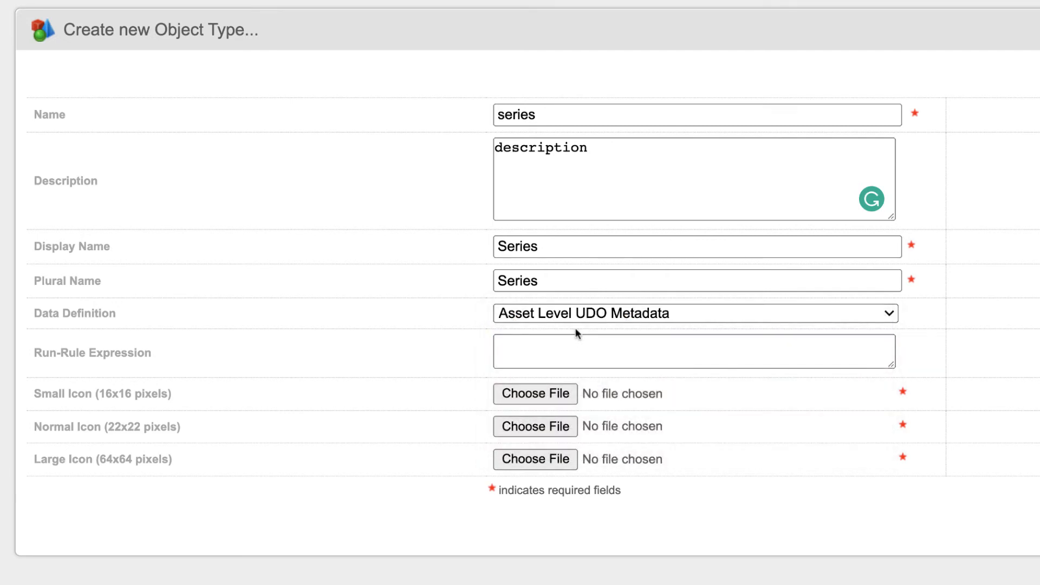
click(568, 343)
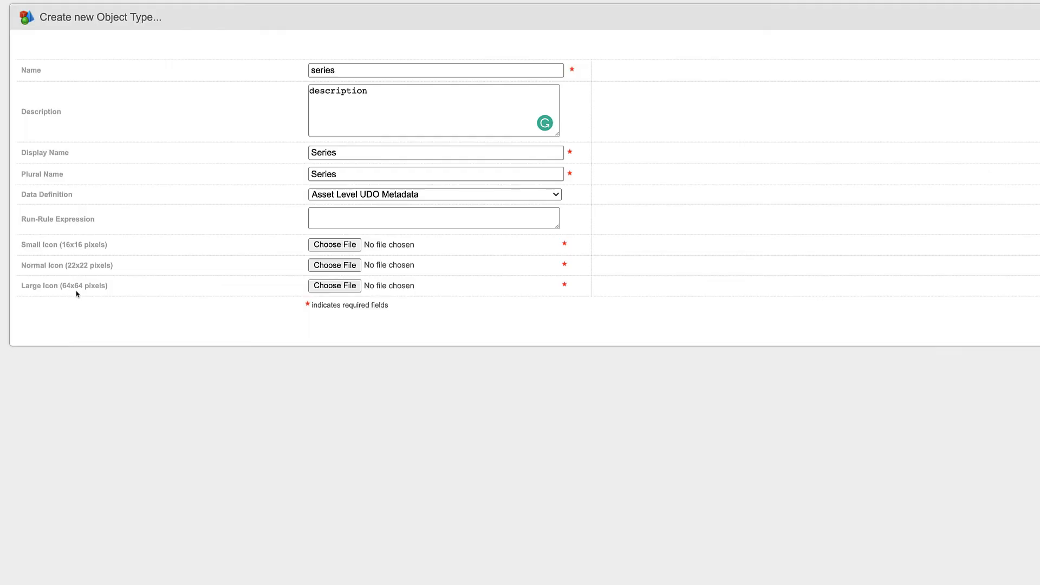
Assign SERIES_16.png, SERIES_22.png and SERIES_64.png as the small, normal and large icons and save the new object type
click(325, 244)
click(415, 156)
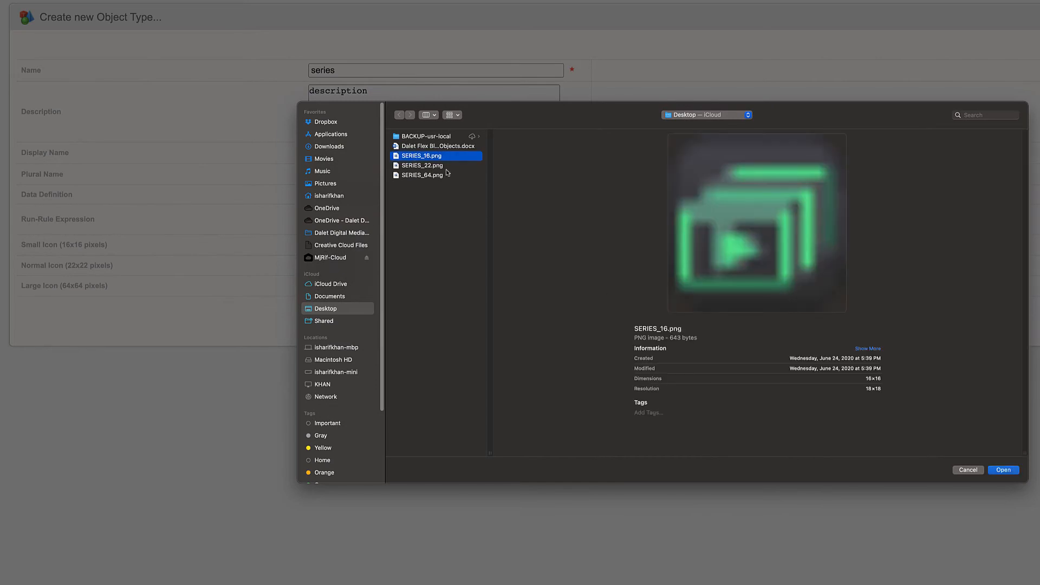
click(998, 468)
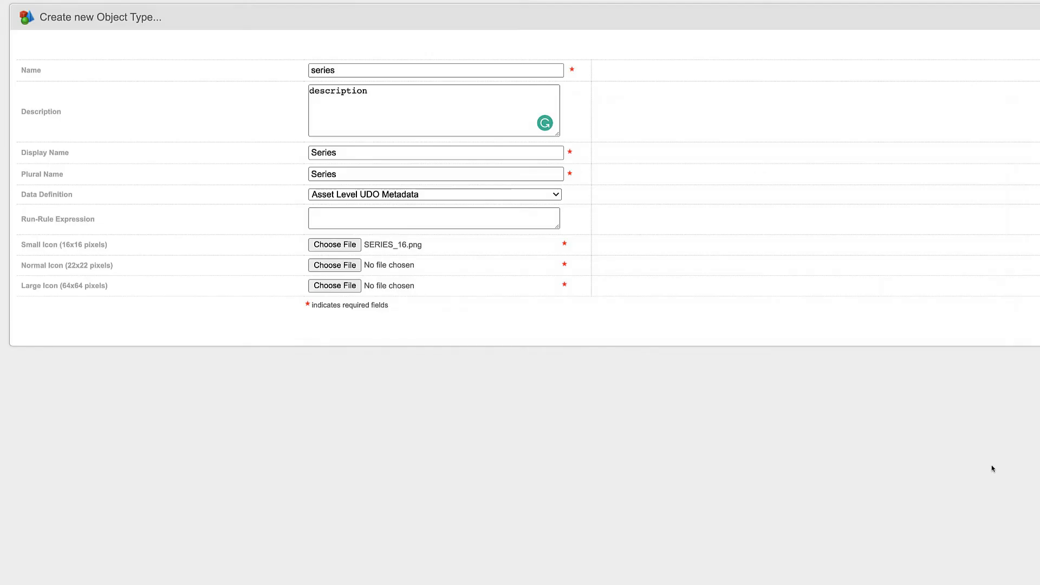
click(341, 264)
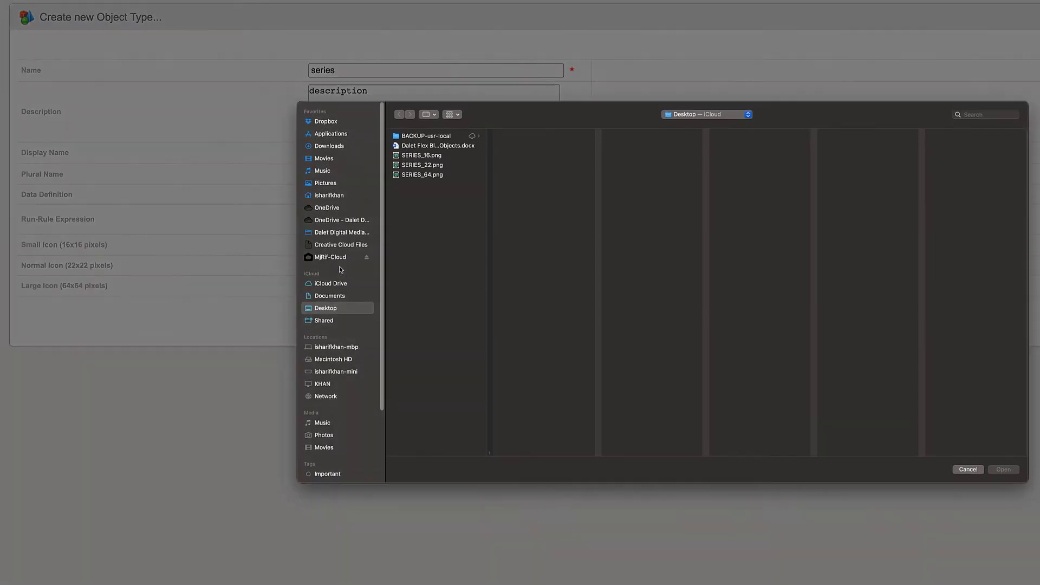
click(438, 166)
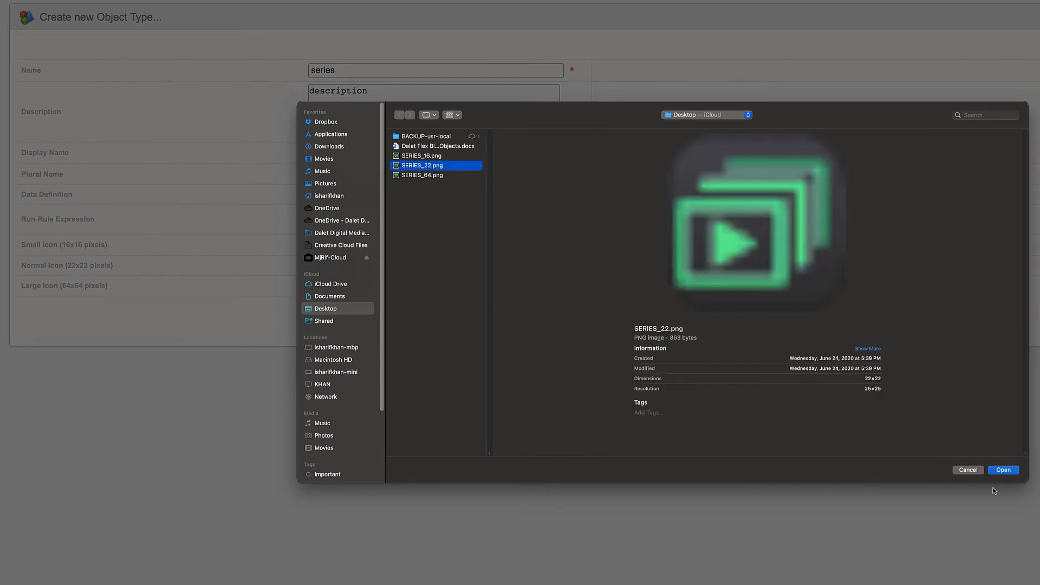
click(1001, 470)
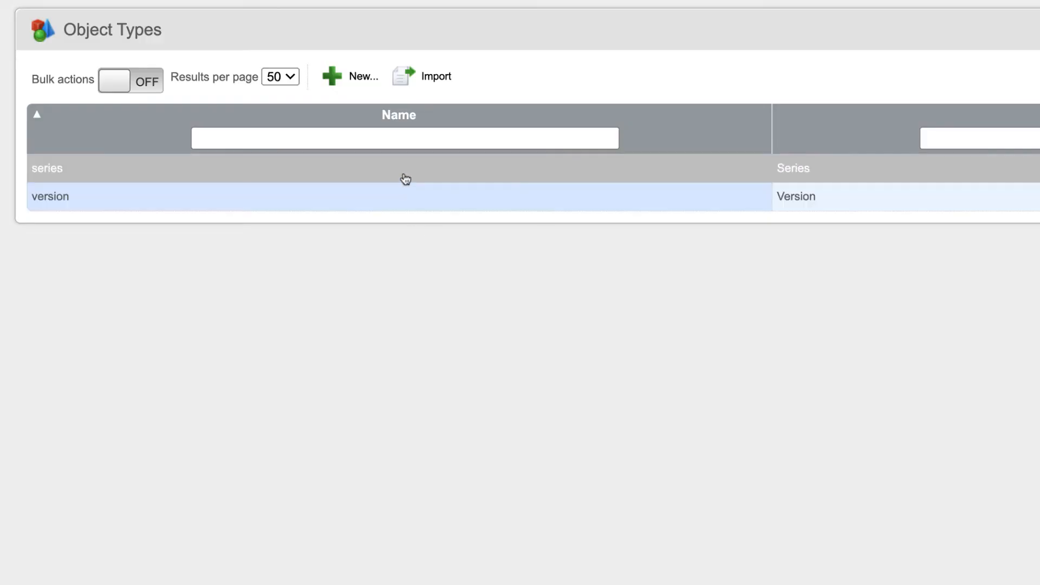
Enable workspace, attachment, duplicate name, lock, duplicate child name, approval, comment and destroy support in the new series object type's properties and save
click(404, 179)
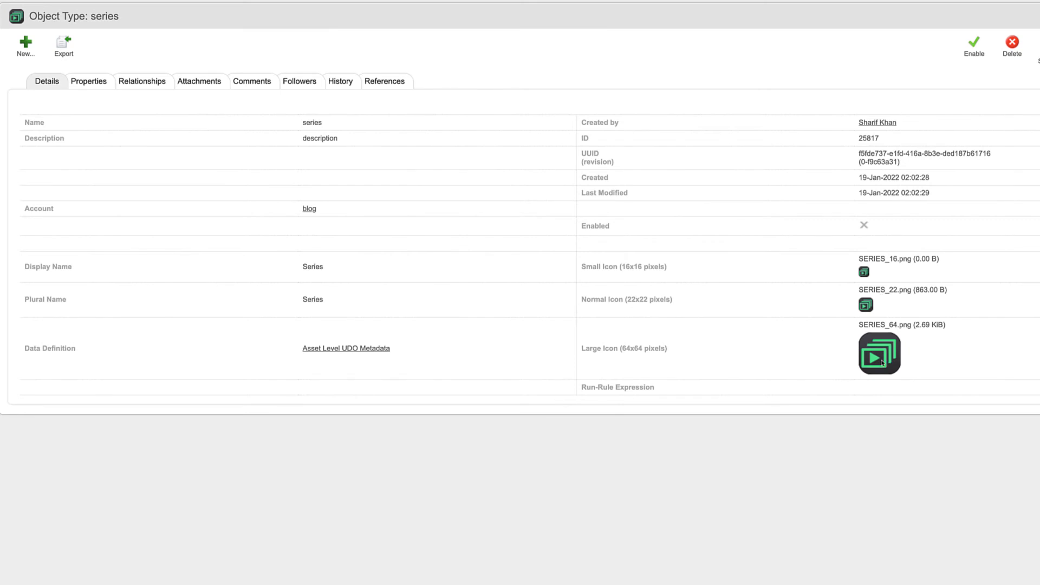
click(90, 83)
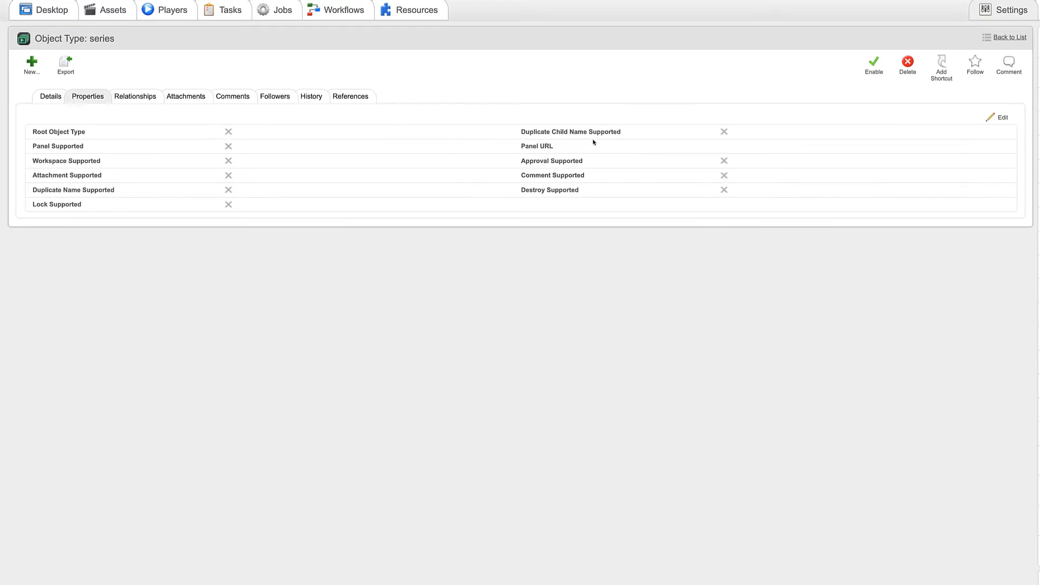
click(998, 119)
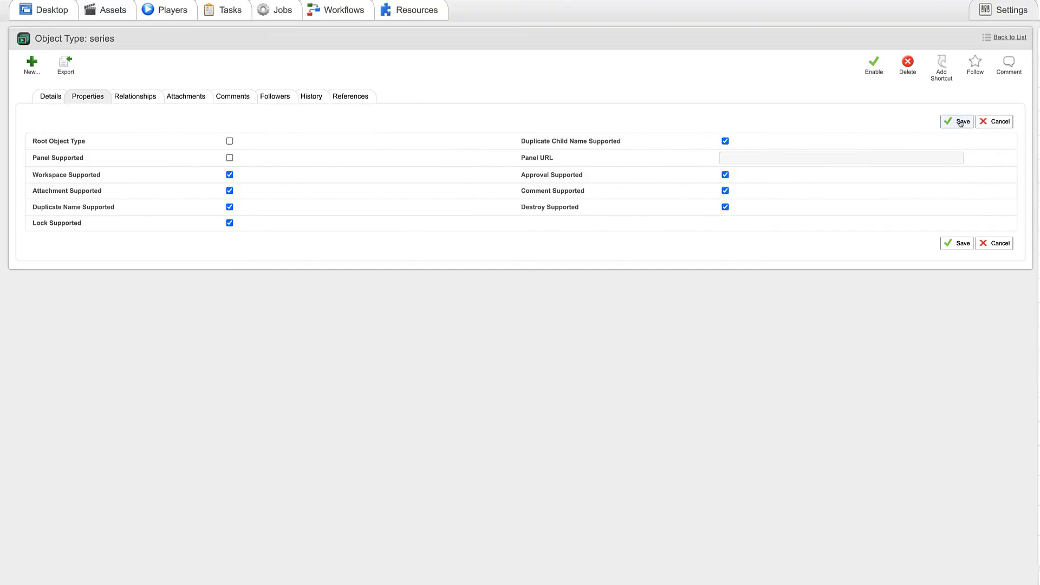
click(961, 122)
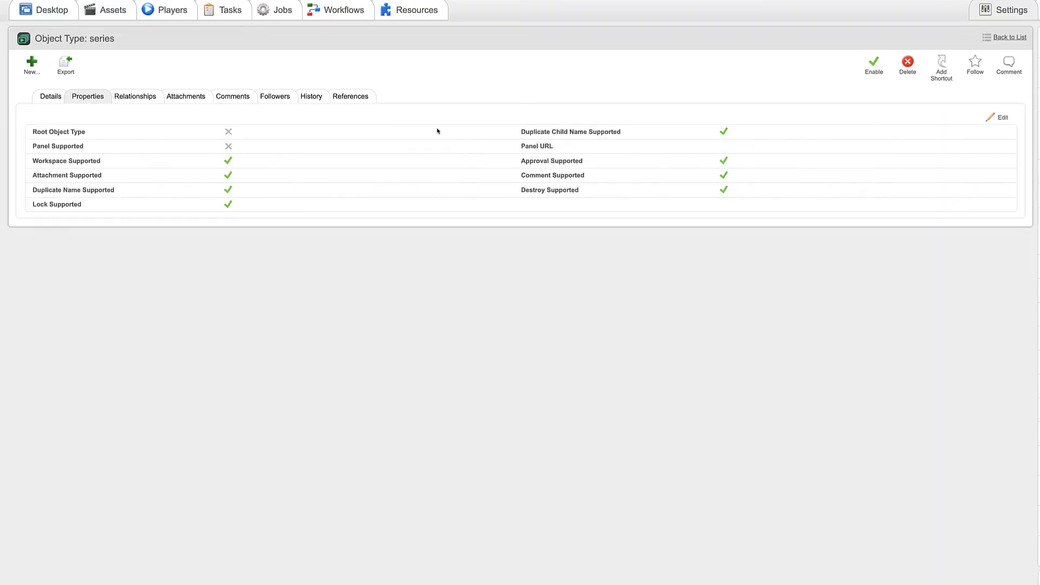
Add a child relationship to the series object type for Media Asset, named Media Assets, with multiplicity 0..*
click(141, 100)
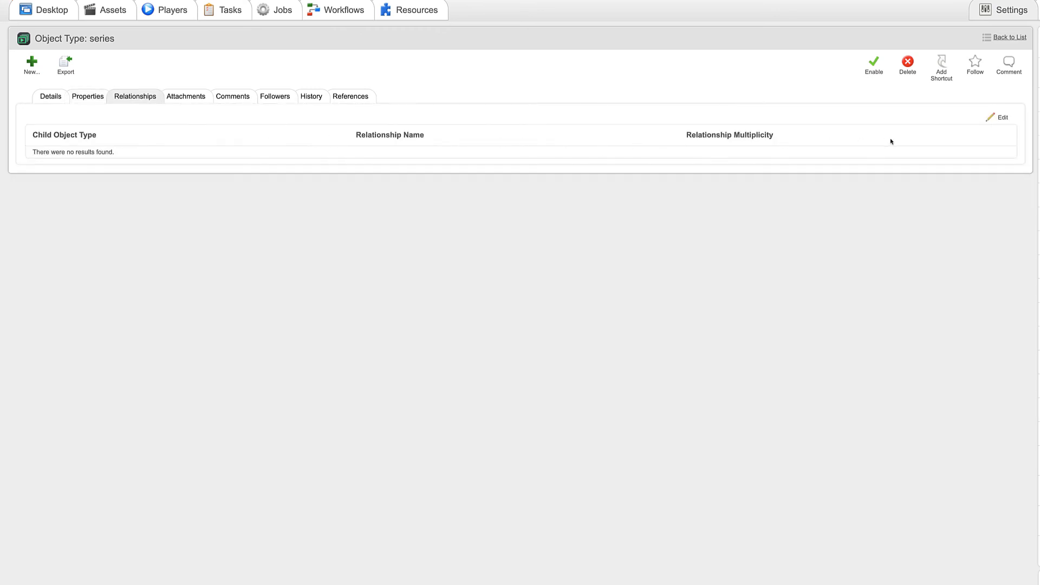
click(998, 117)
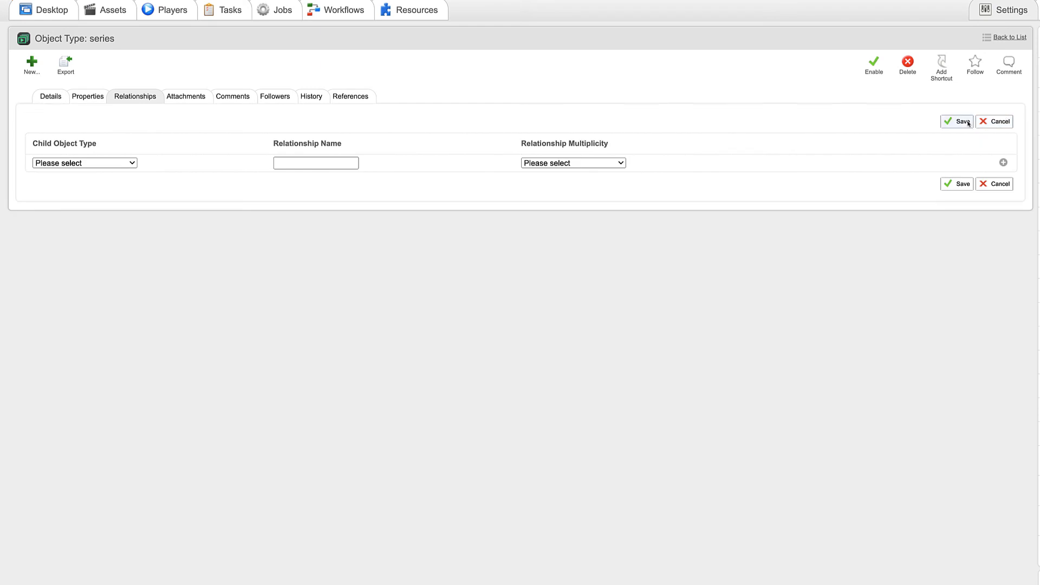
click(130, 165)
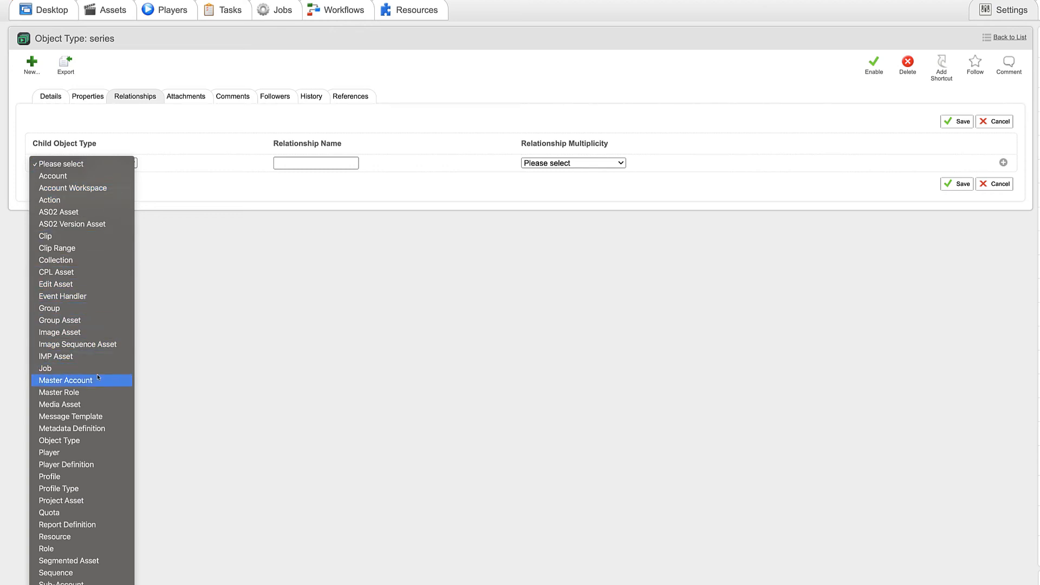
click(98, 404)
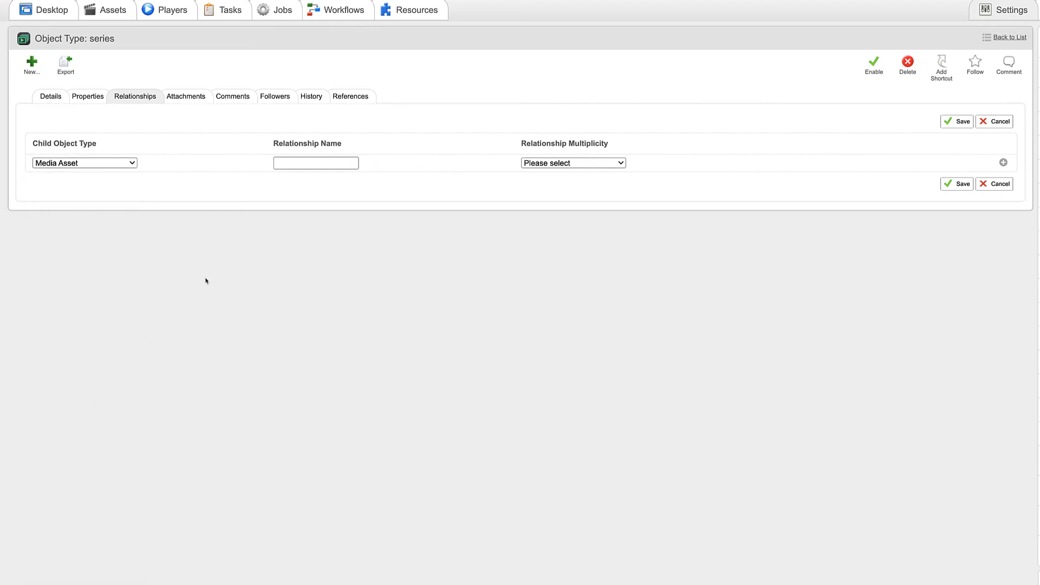
click(295, 164)
click(550, 163)
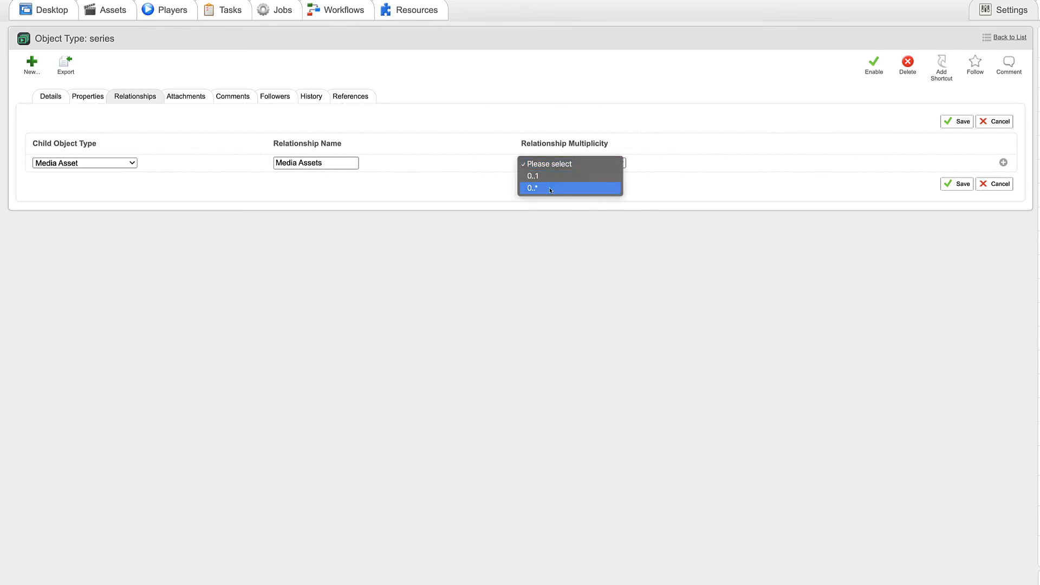
click(551, 189)
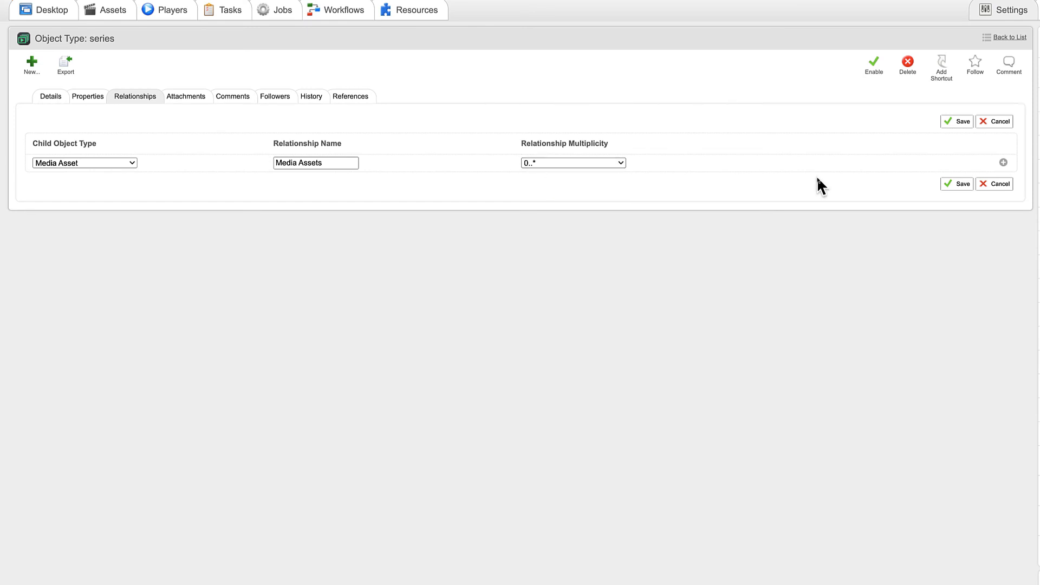
Add a second child relationship for Image Asset, named Image Assets, with multiplicity 0..*
click(1004, 163)
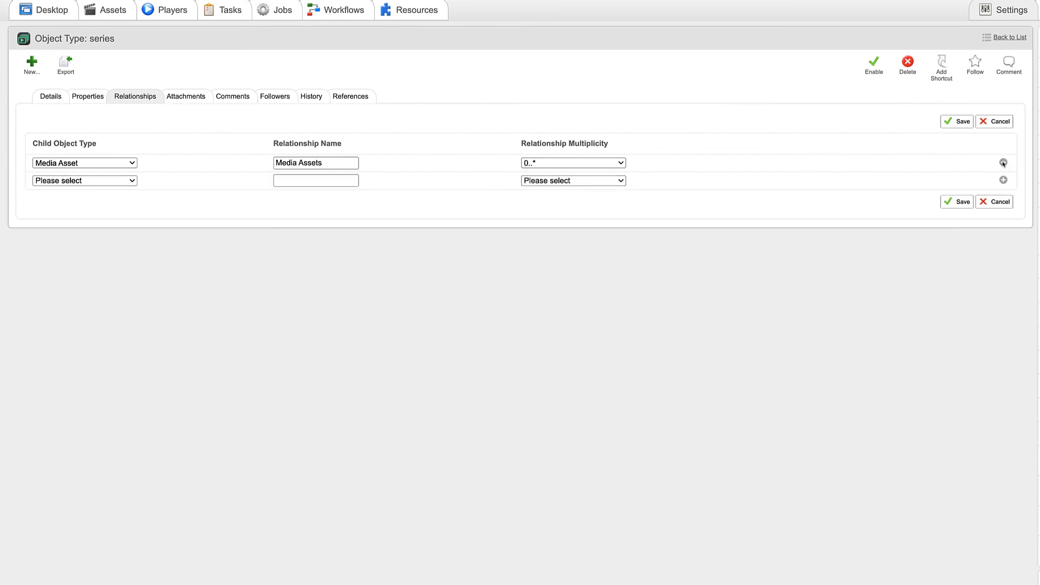
click(132, 183)
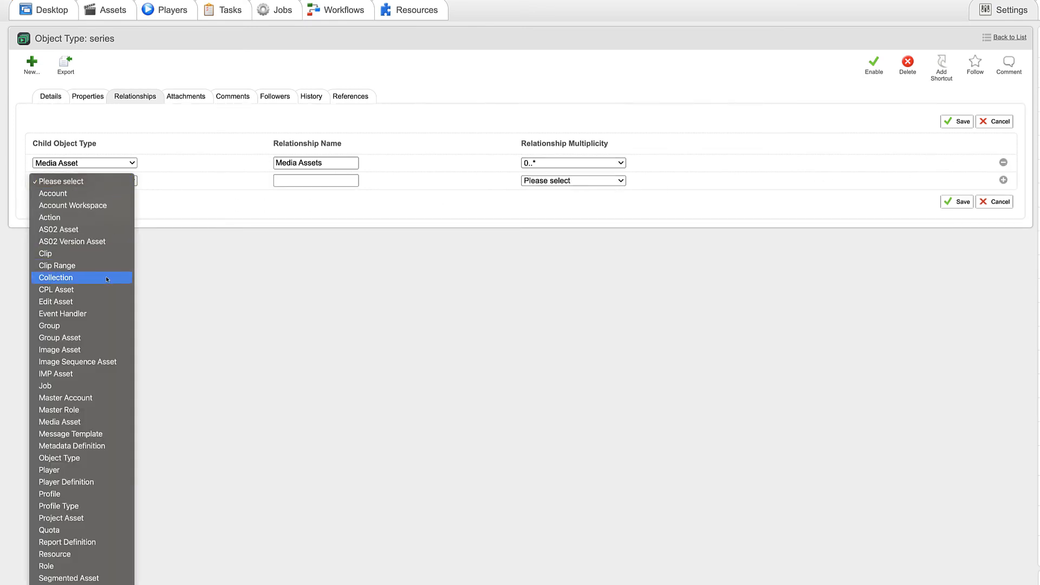
click(60, 350)
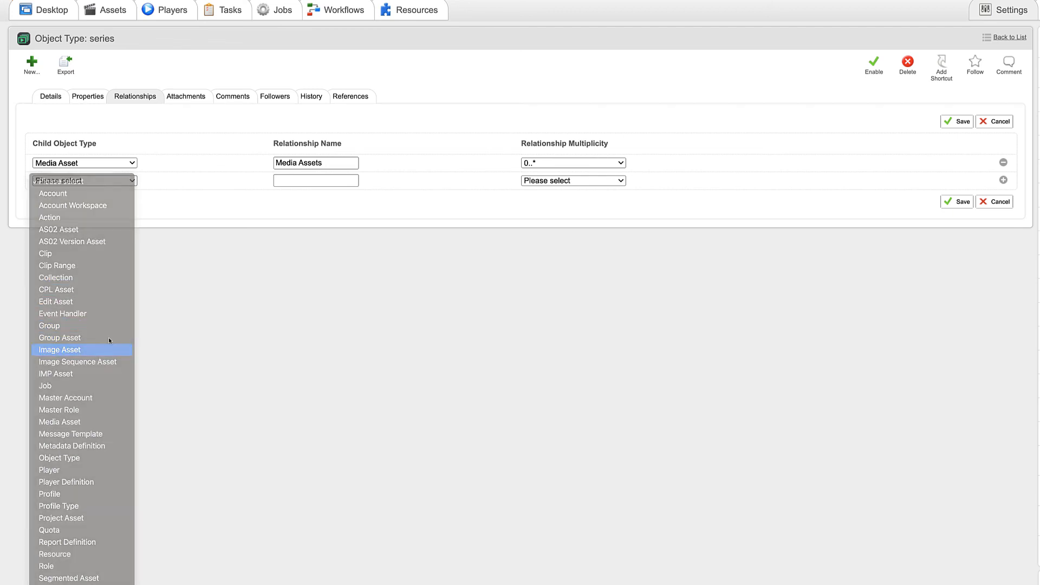
click(289, 180)
text(Image Assets)
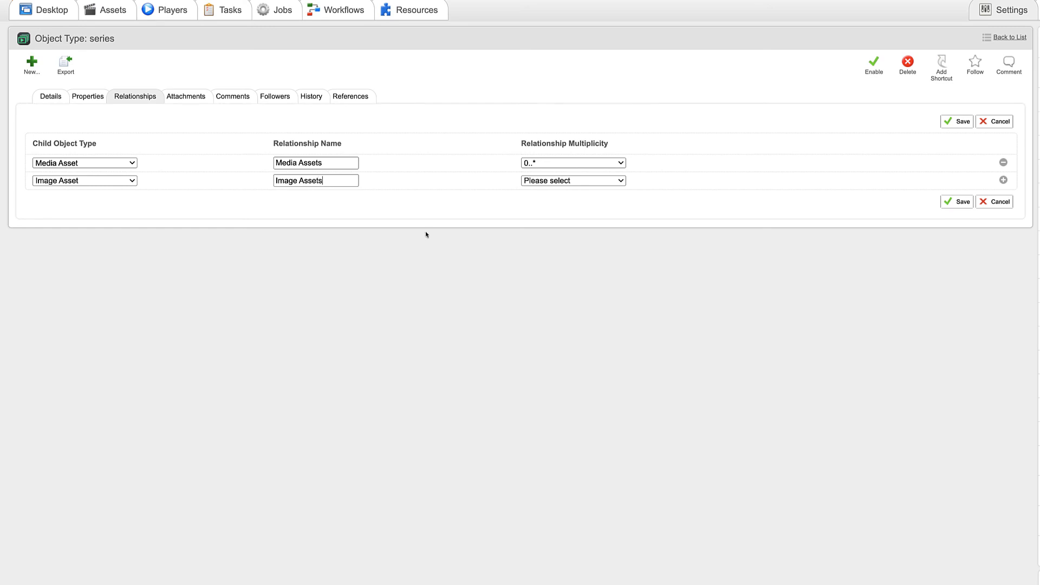
click(567, 181)
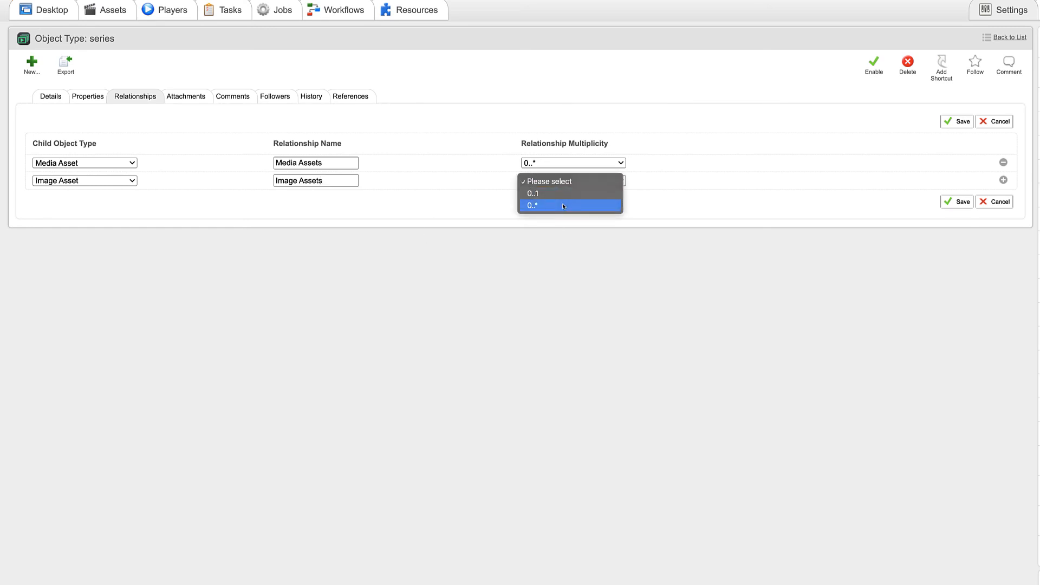
click(563, 206)
Add a third child relationship for the Version object type, named Version UDO, with multiplicity 0..*
click(1004, 180)
click(84, 198)
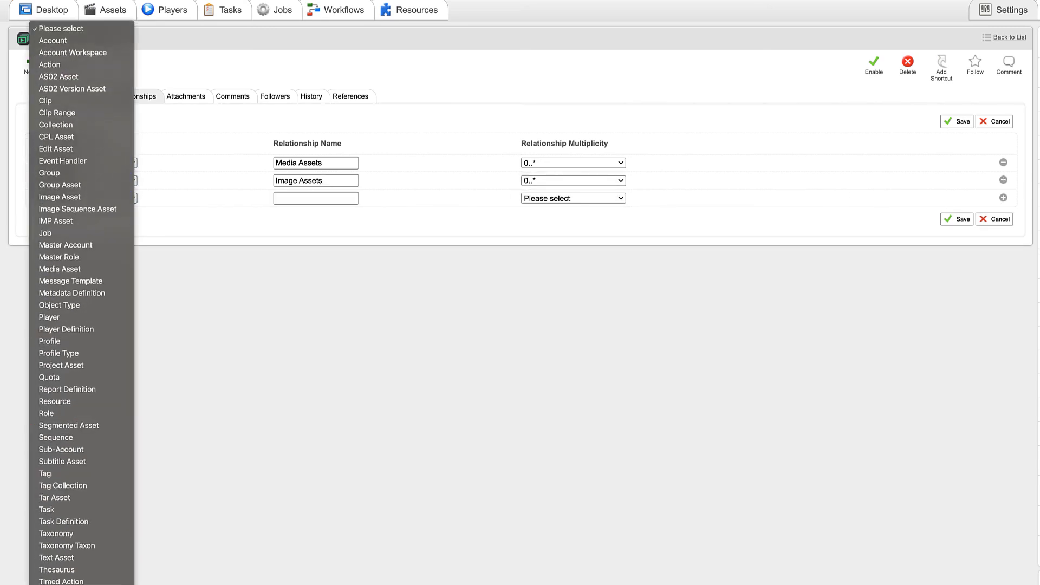
click(54, 551)
key(Tab)
text(Version UDO)
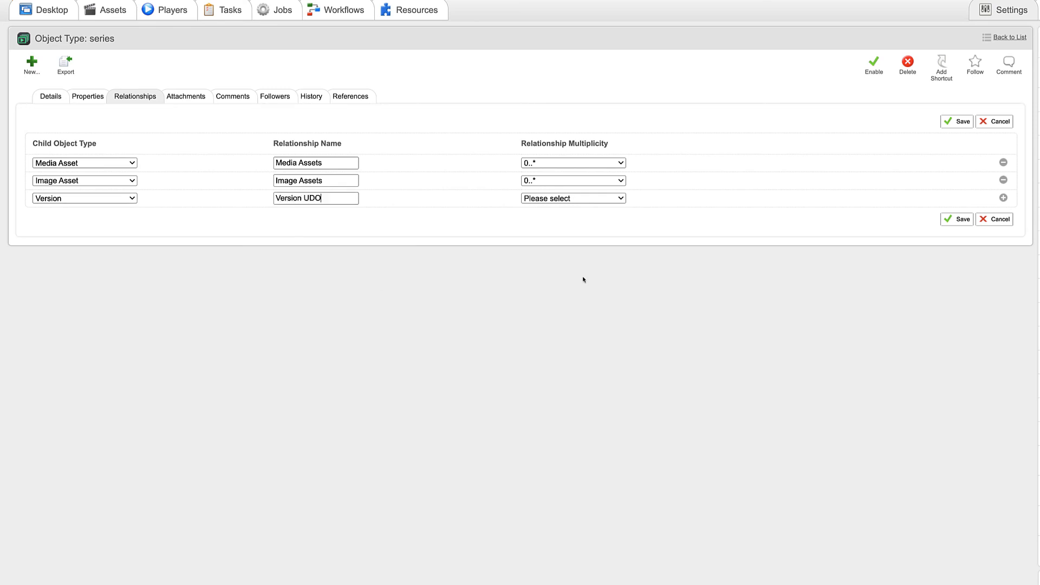
click(573, 199)
click(564, 222)
Save the series object type's relationships and enable the object type
click(957, 121)
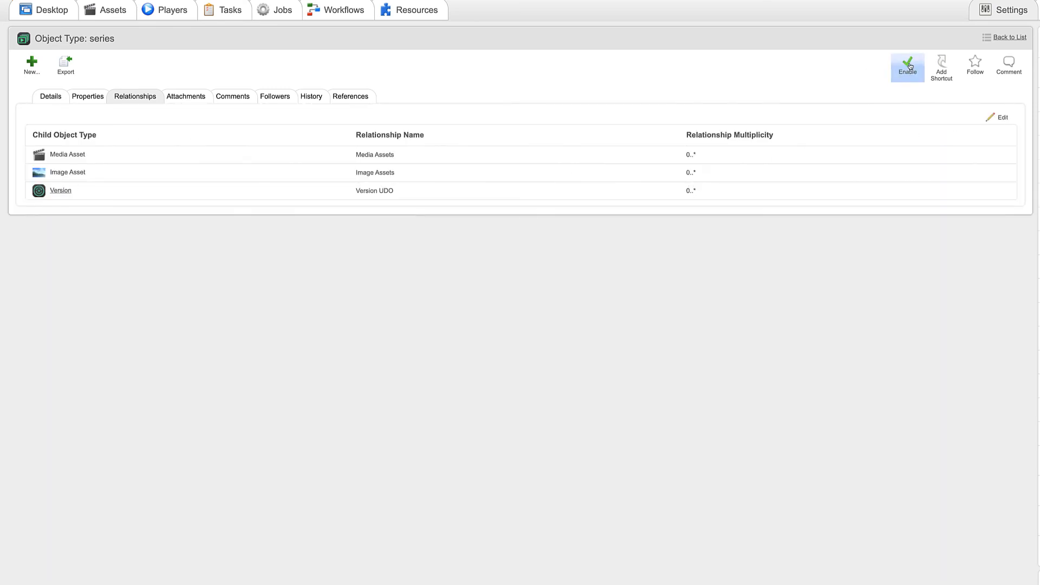
click(908, 65)
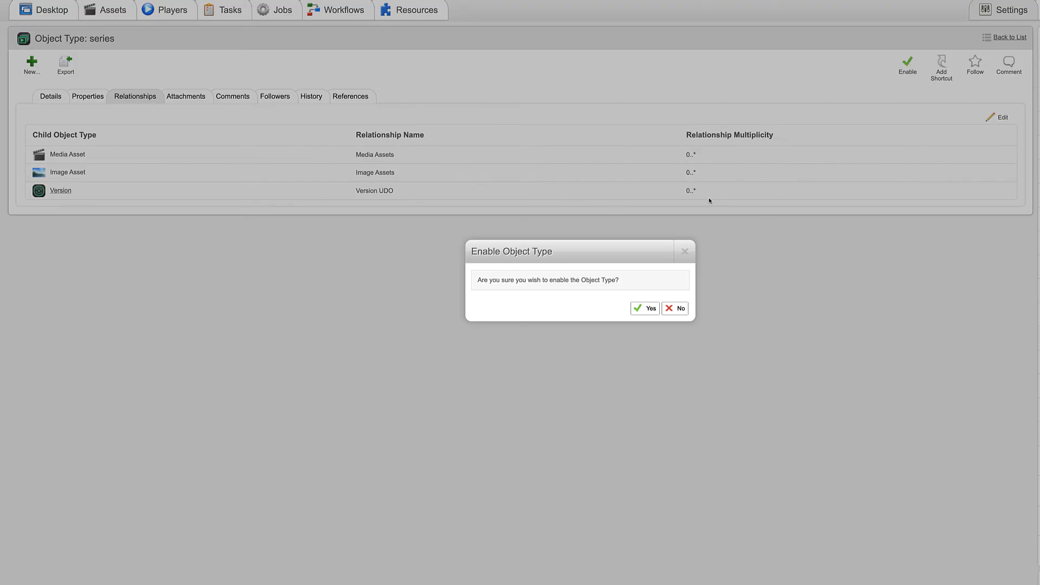
click(640, 309)
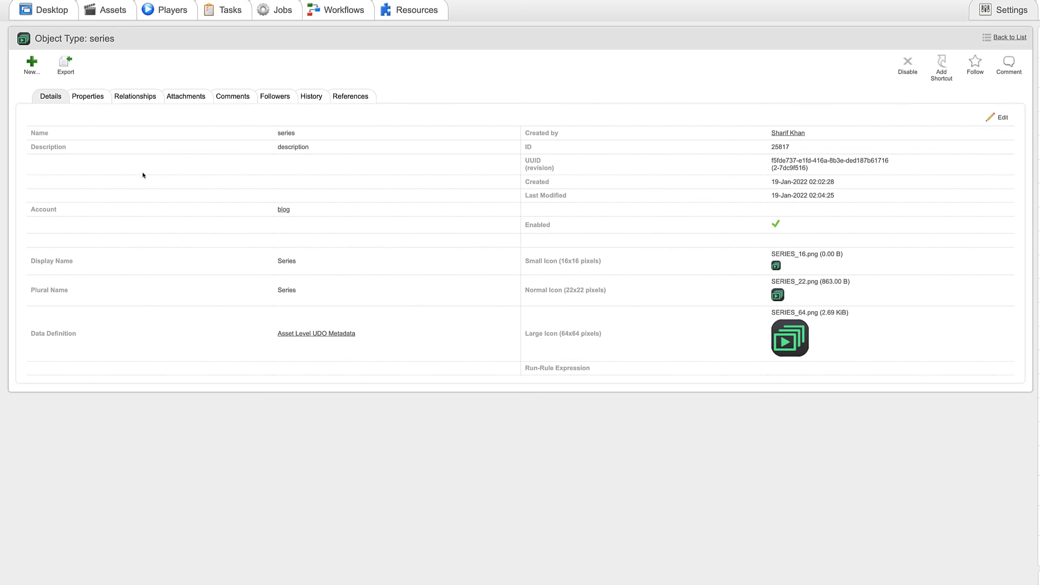
Open the Version child object type from the series relationships and review its own child relationships
click(127, 97)
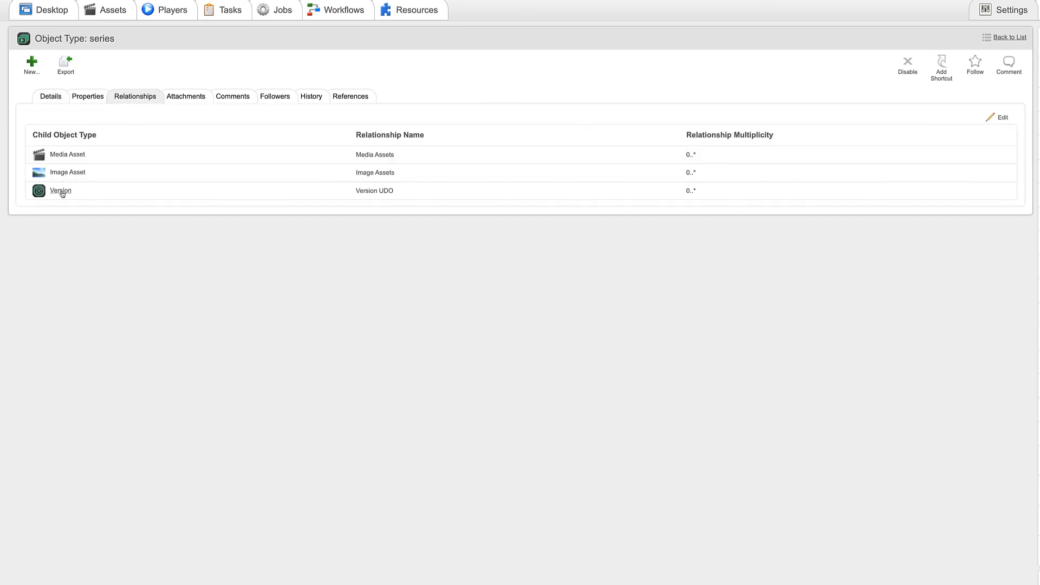
click(61, 192)
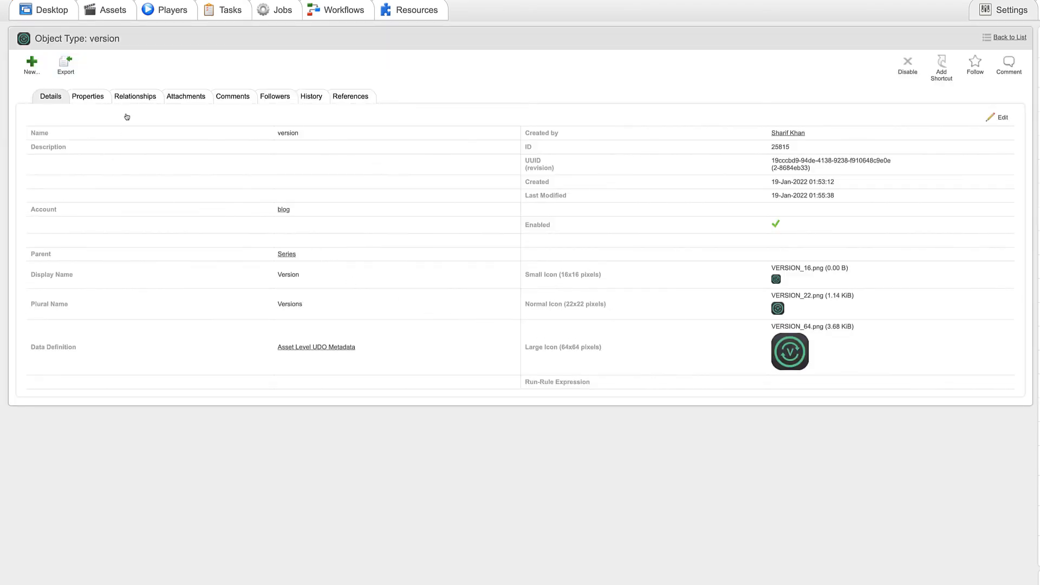
click(152, 96)
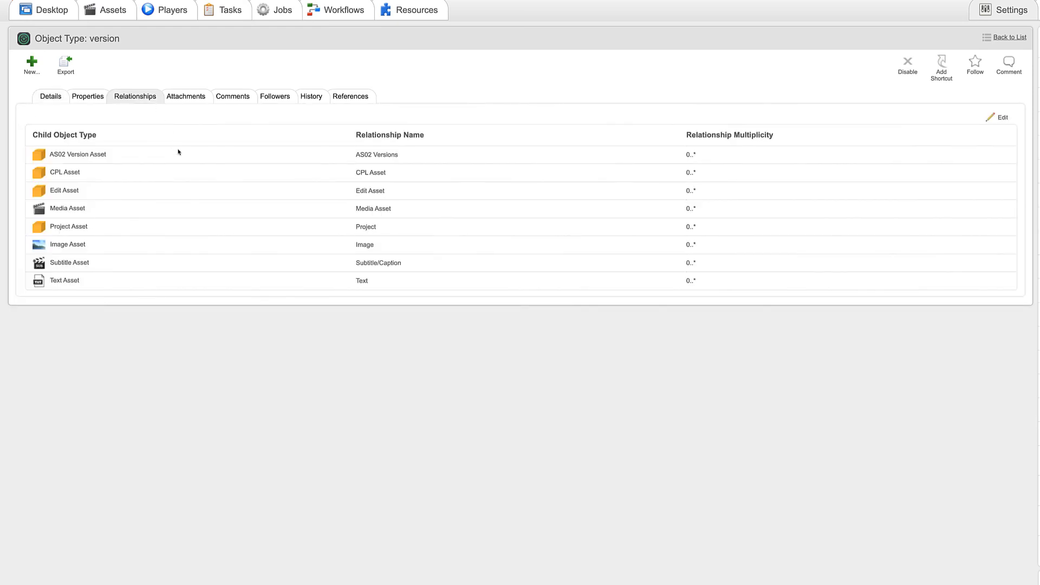